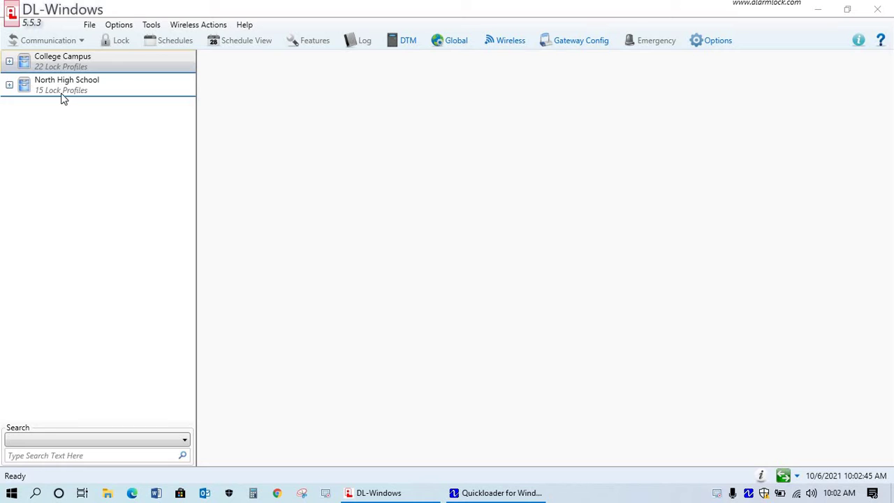
Select the College Campus account and bring up the Tools menu with Export Account.
{"action": "left_click", "coordinate": [60, 61]}
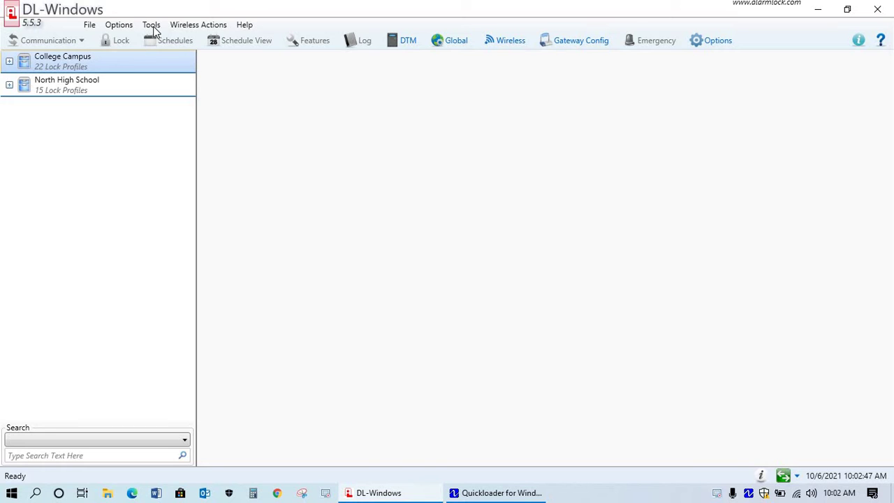
{"action": "left_click", "coordinate": [151, 25]}
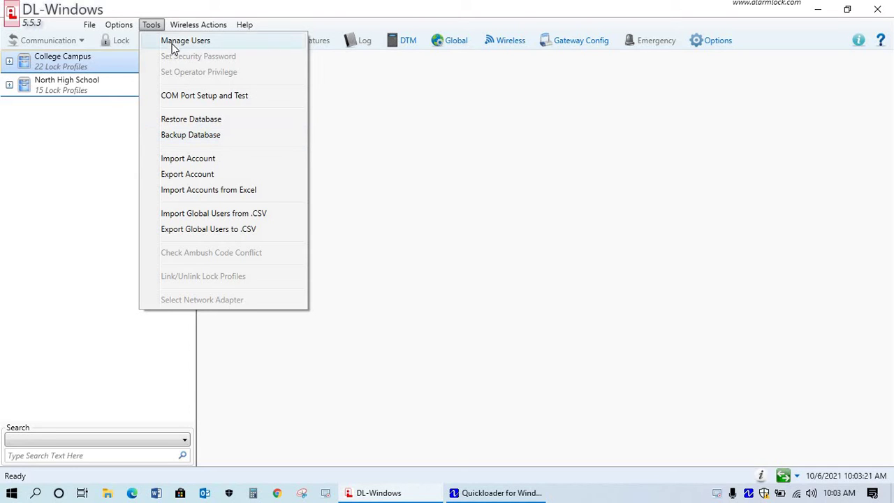
{"action": "left_click", "coordinate": [157, 26]}
{"action": "left_click", "coordinate": [156, 26]}
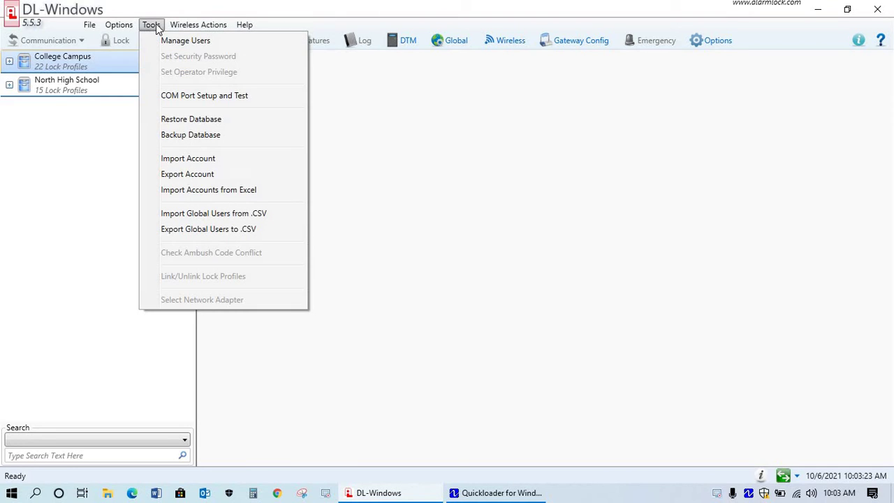
Start exporting College Campus and choose the Desktop as the save location.
{"action": "left_click", "coordinate": [187, 174]}
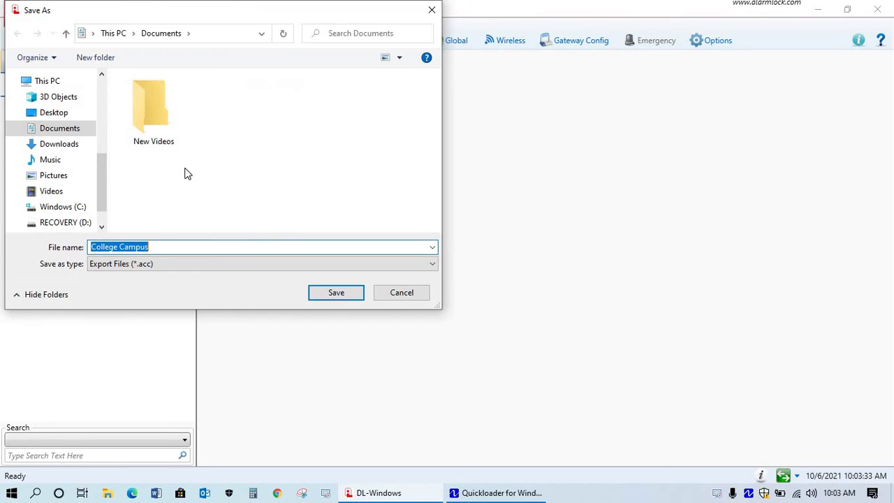
{"action": "left_click_drag", "start_coordinate": [181, 13], "coordinate": [297, 77]}
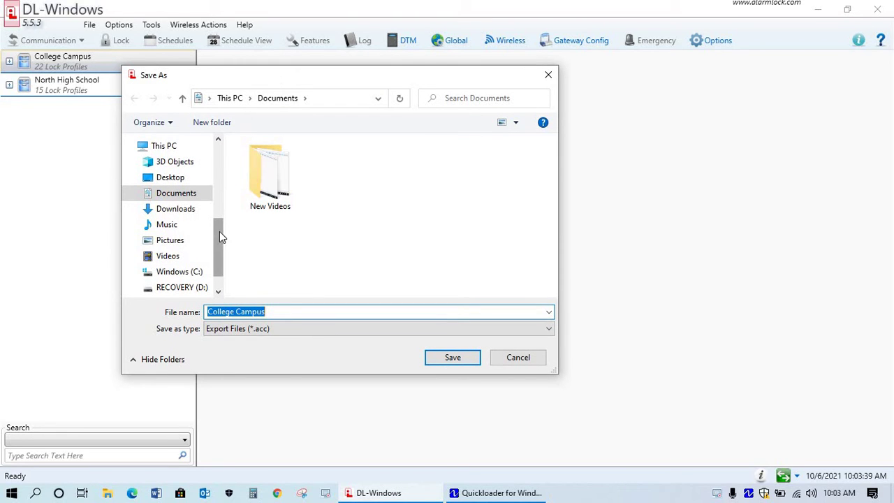
{"action": "left_click", "coordinate": [170, 177]}
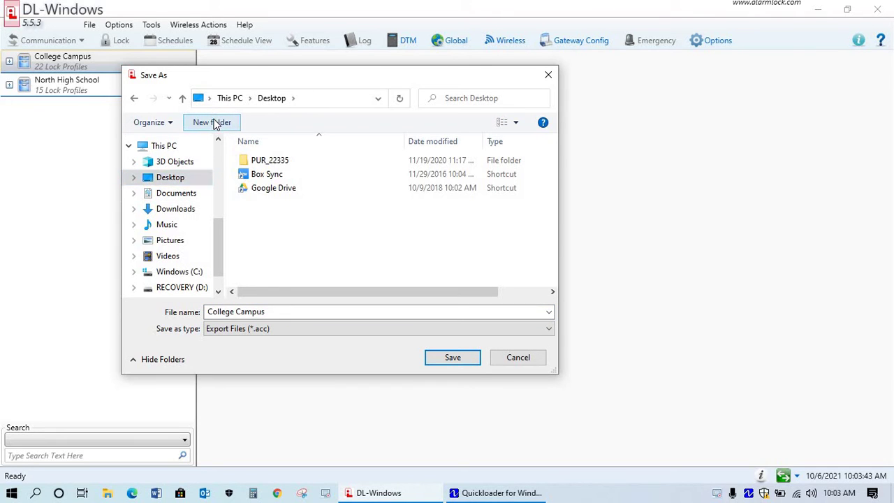
Create an 'Alarmlock Backups' folder on the Desktop and save College Campus.acc inside it.
{"action": "left_click", "coordinate": [213, 123]}
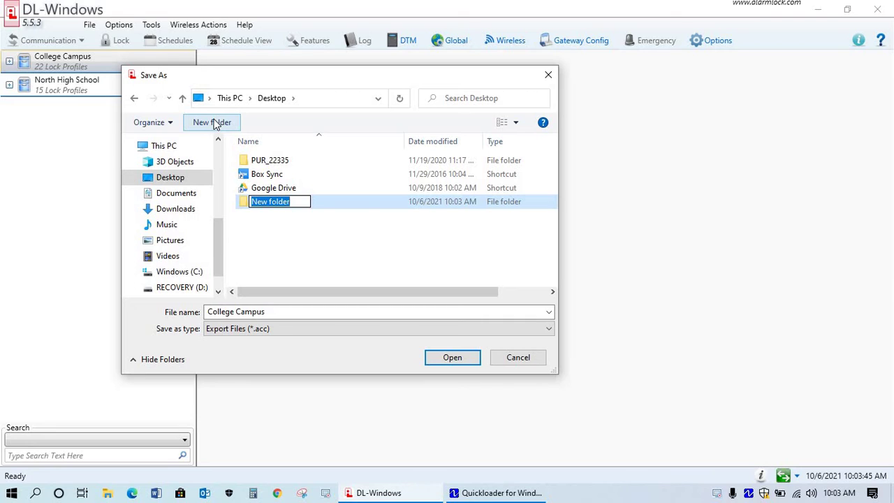
{"action": "type", "text": "Alarml"}
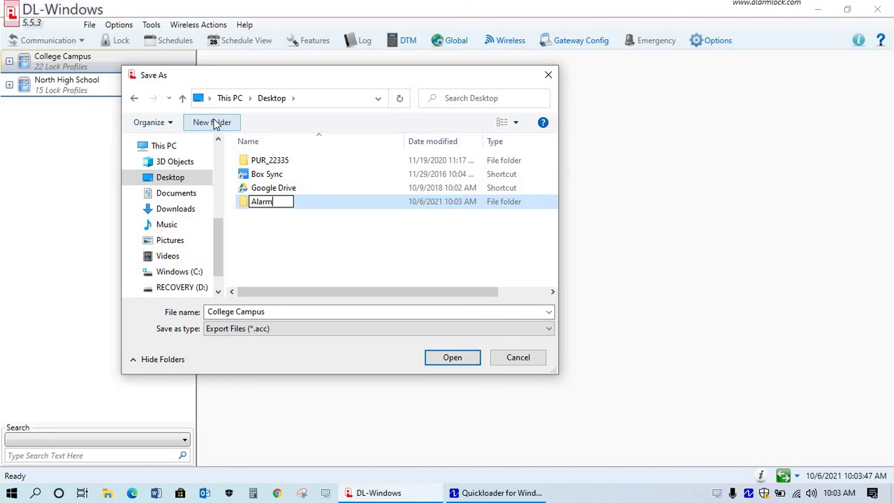
{"action": "type", "text": "ock Backups"}
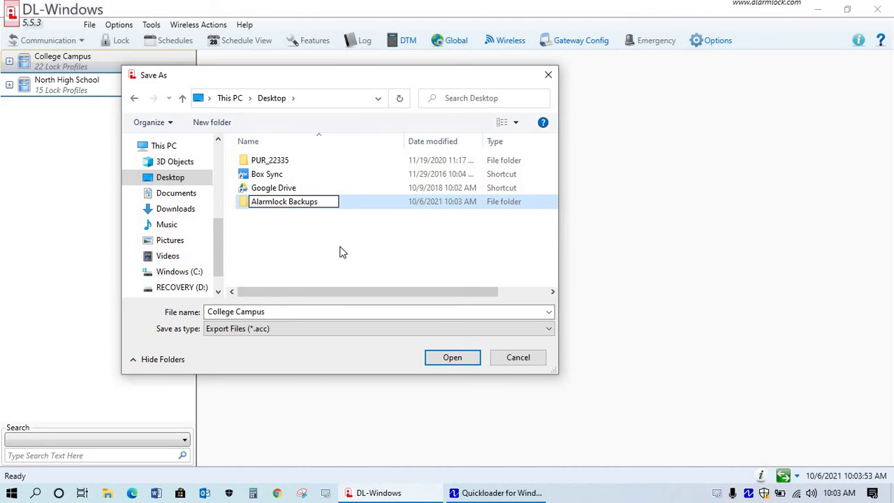
{"action": "left_click", "coordinate": [301, 220]}
{"action": "double_click", "coordinate": [297, 204]}
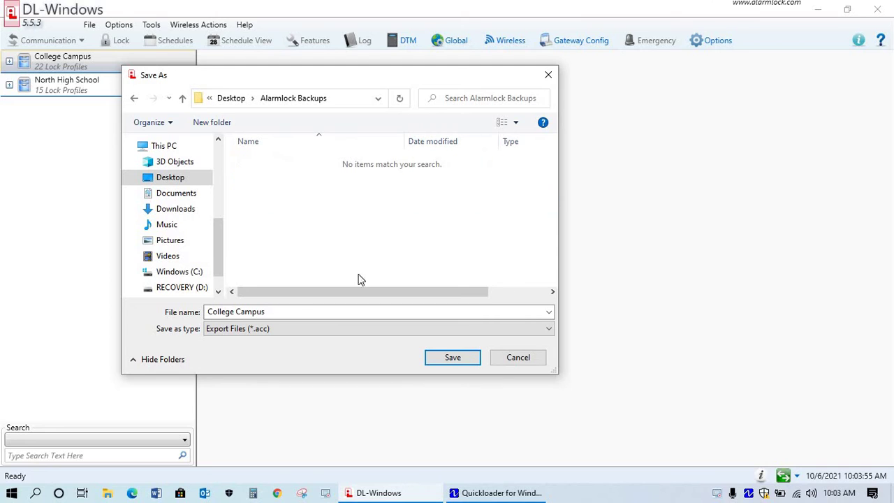
{"action": "left_click", "coordinate": [452, 359]}
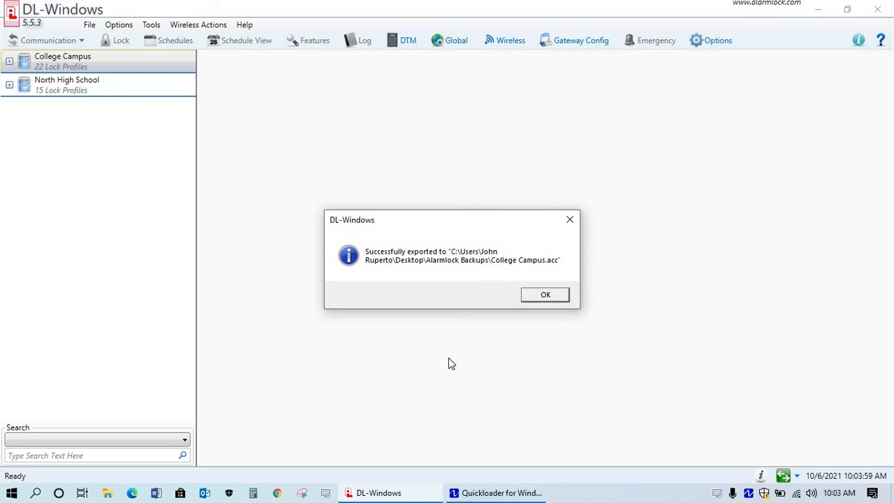
Dismiss the export success message and select the North High School account.
{"action": "left_click", "coordinate": [545, 296]}
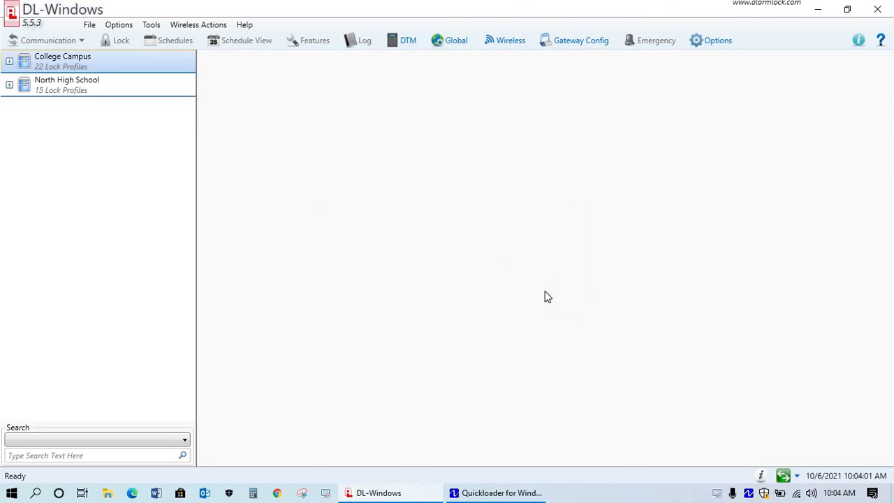
{"action": "left_click", "coordinate": [72, 85]}
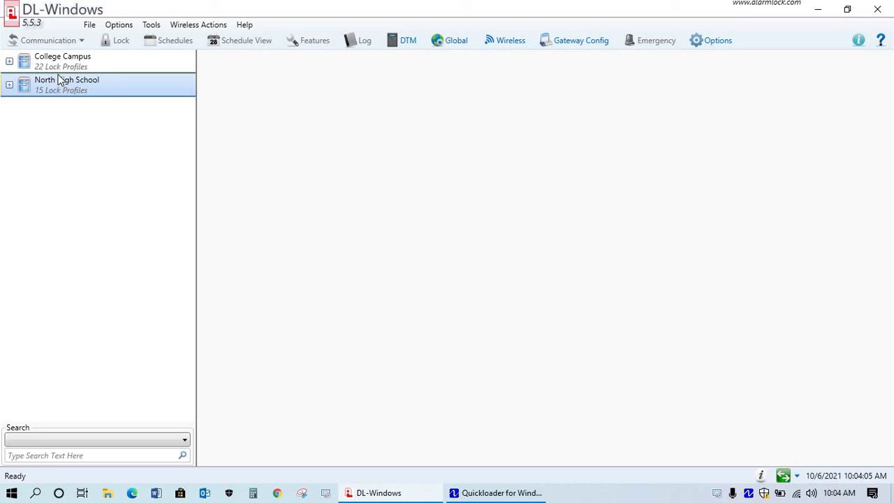
{"action": "left_click", "coordinate": [9, 62]}
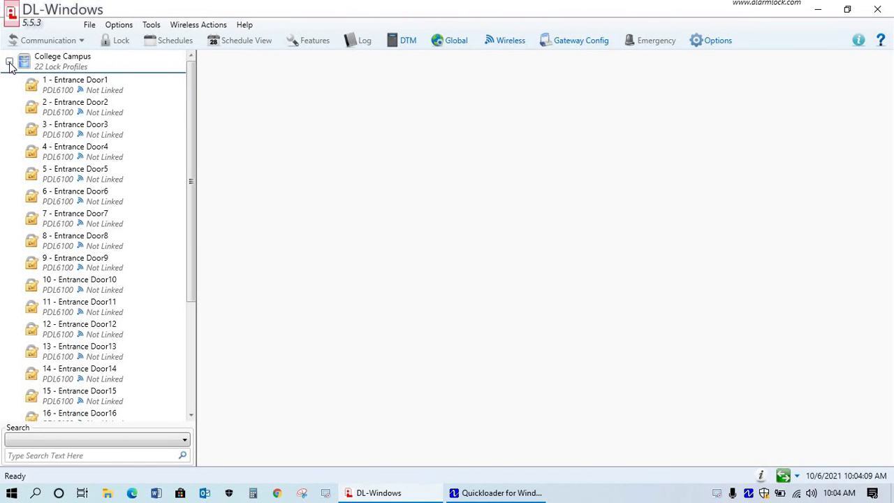
{"action": "left_click", "coordinate": [9, 62]}
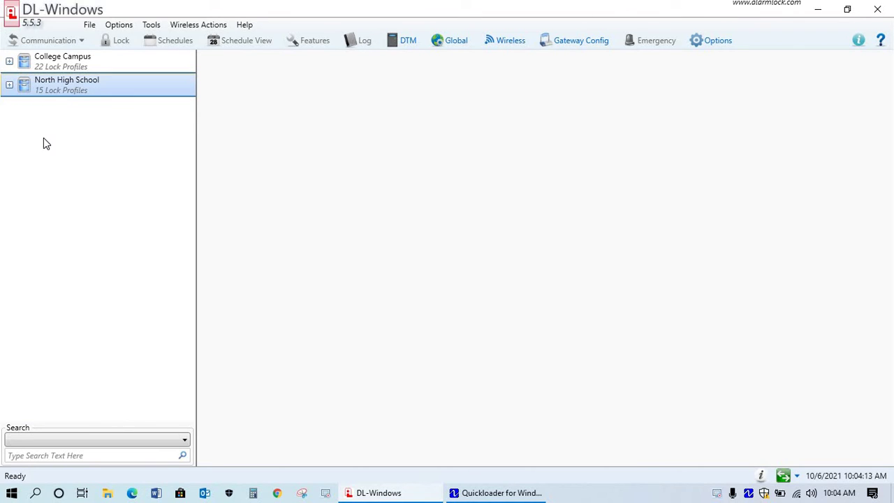
{"action": "left_click", "coordinate": [55, 65]}
{"action": "left_click", "coordinate": [56, 86]}
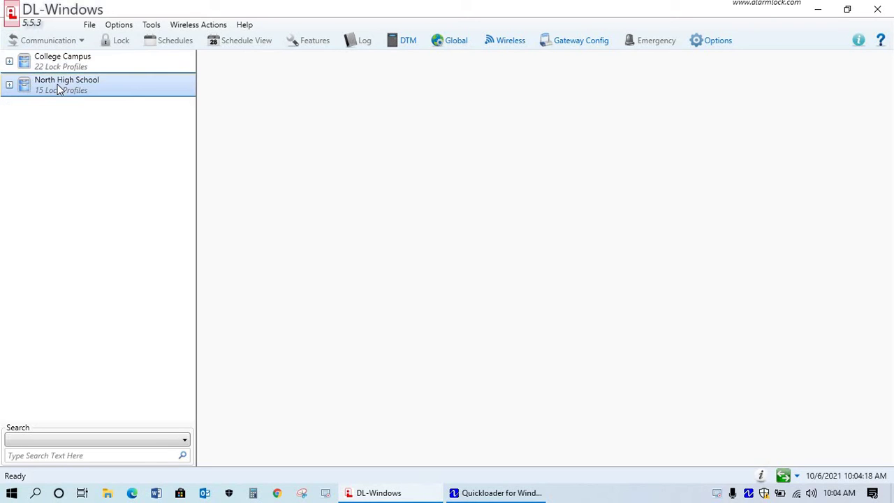
Export North High School.acc to Alarmlock Backups and acknowledge the success message.
{"action": "left_click", "coordinate": [148, 27]}
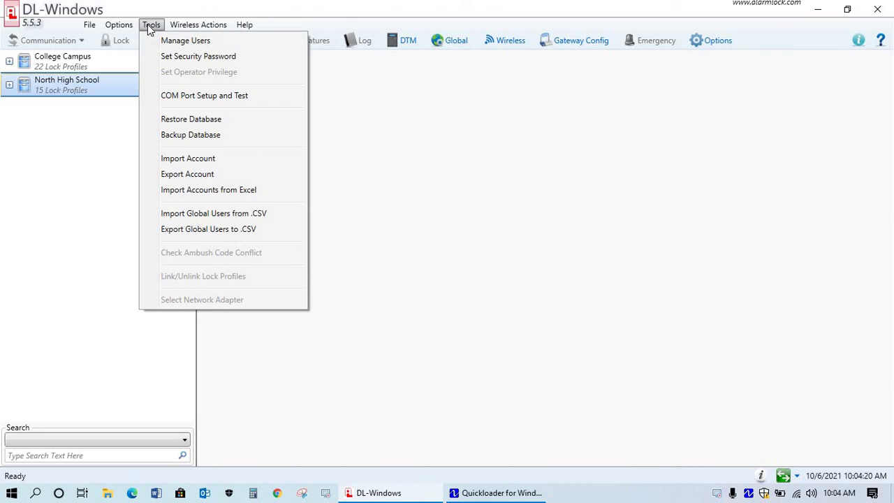
{"action": "left_click", "coordinate": [175, 174]}
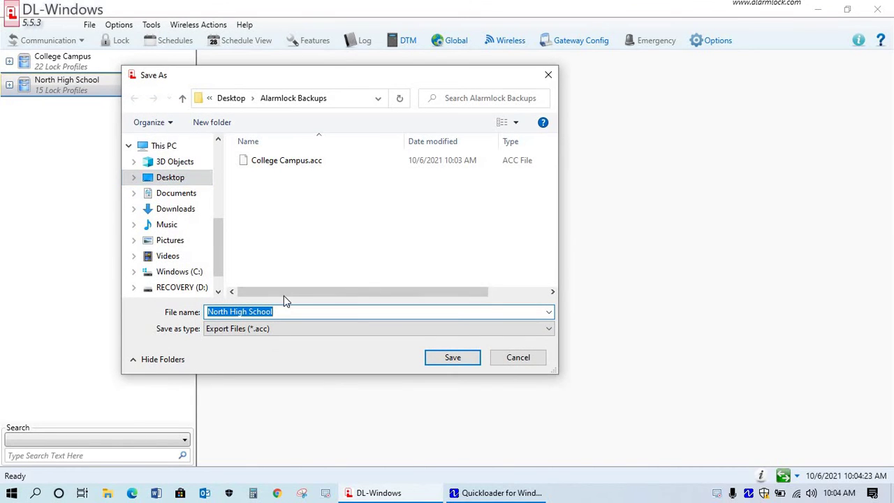
{"action": "left_click", "coordinate": [451, 359]}
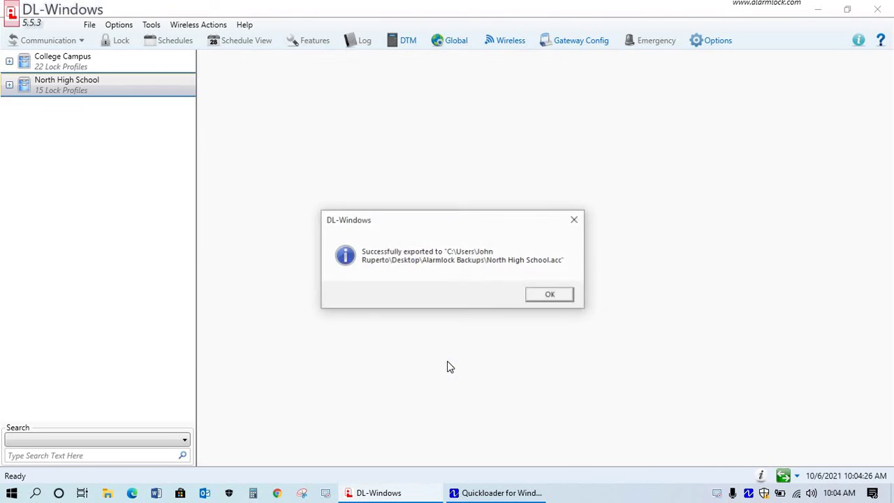
{"action": "left_click", "coordinate": [561, 294]}
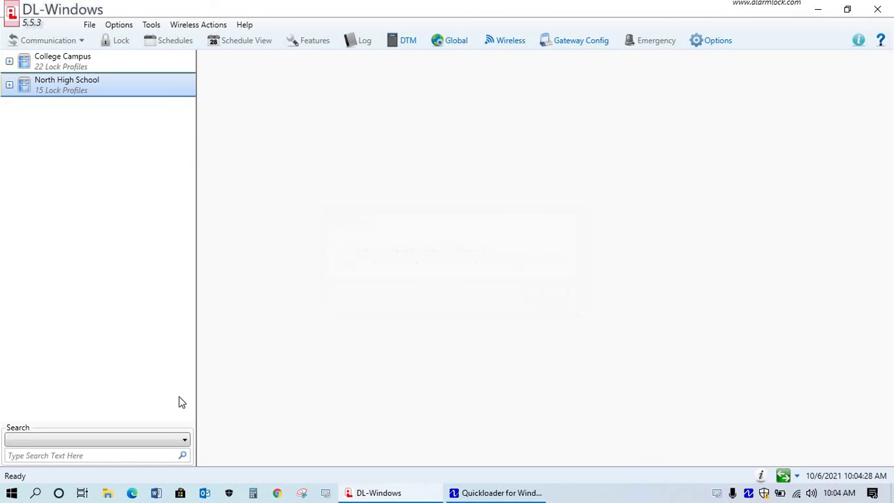
Browse This PC > Desktop > Alarmlock Backups to check both .acc files (4,294 KB, 1,561 KB), then close Explorer.
{"action": "left_click", "coordinate": [11, 492]}
{"action": "left_click", "coordinate": [229, 327]}
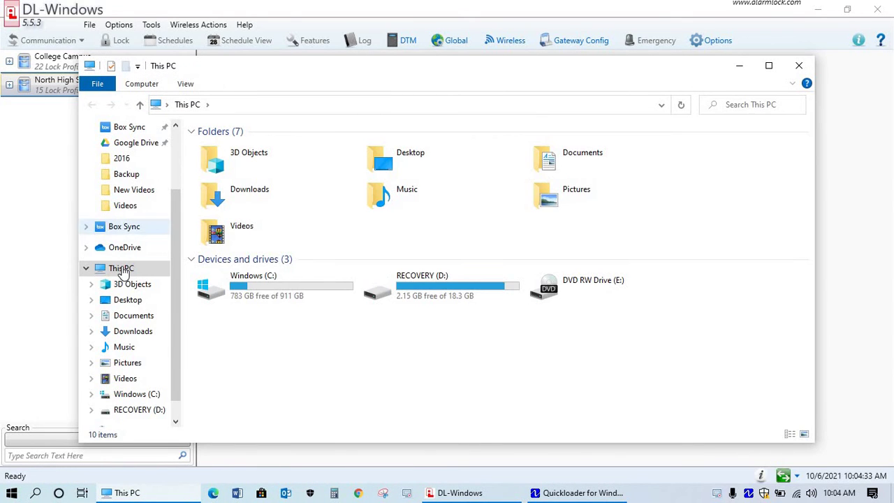
{"action": "left_click", "coordinate": [125, 306]}
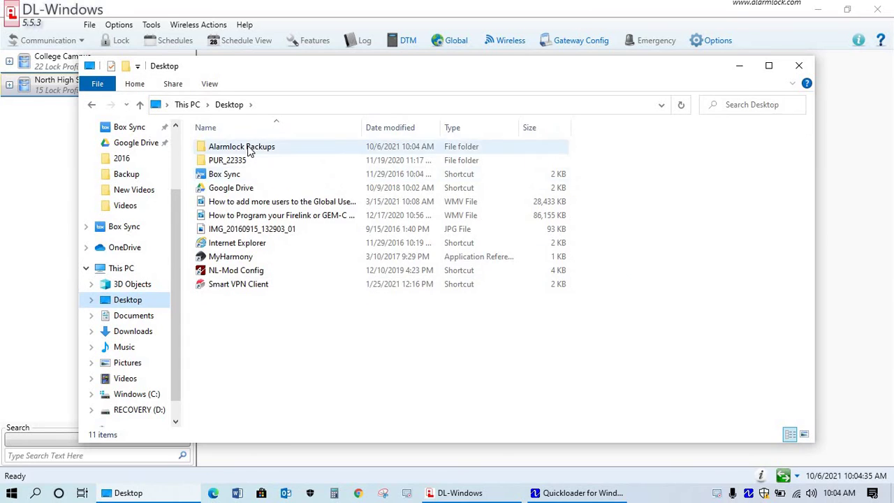
{"action": "double_click", "coordinate": [246, 146]}
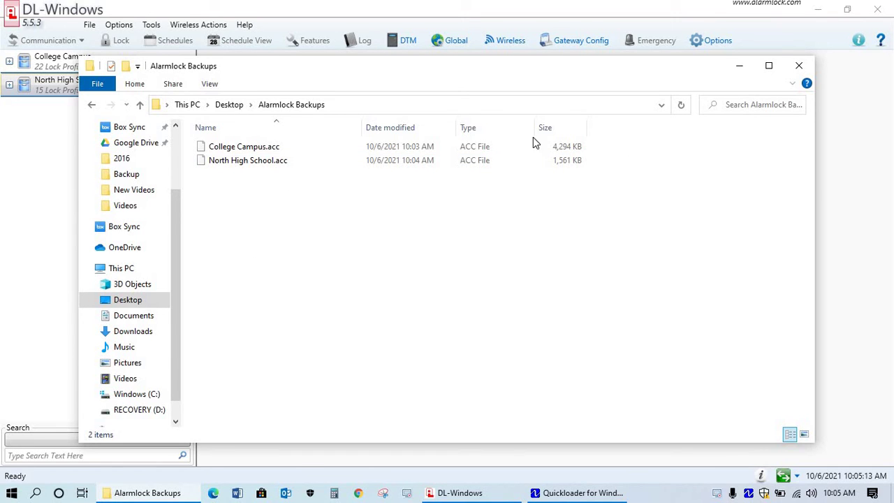
{"action": "left_click", "coordinate": [793, 71]}
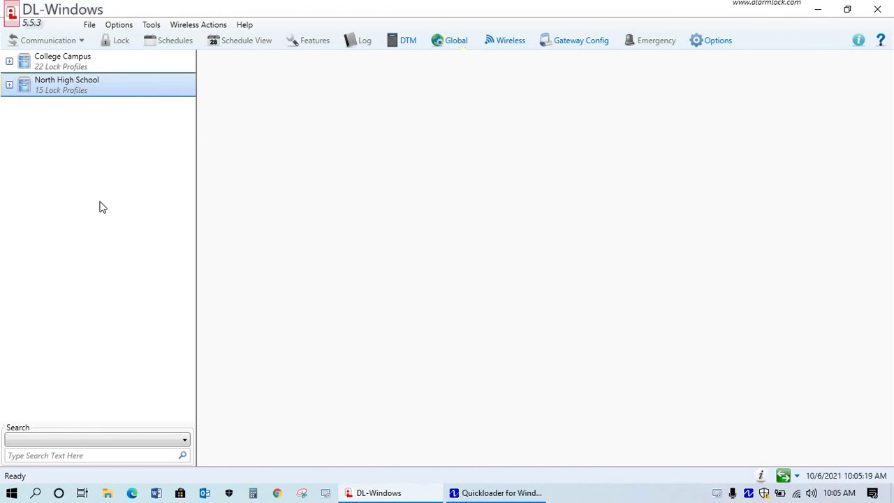
Delete College Campus, then North High School, via Delete Account and confirm each with Yes.
{"action": "left_click", "coordinate": [63, 61]}
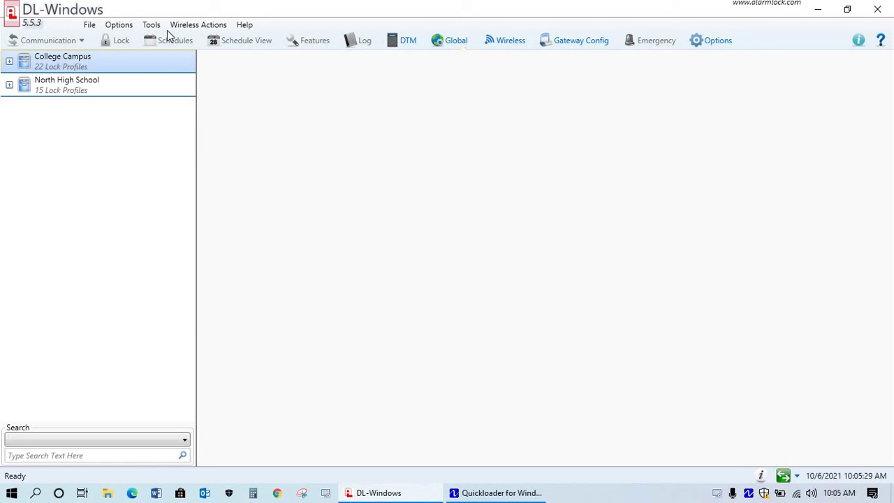
{"action": "right_click", "coordinate": [74, 65]}
{"action": "left_click", "coordinate": [108, 106]}
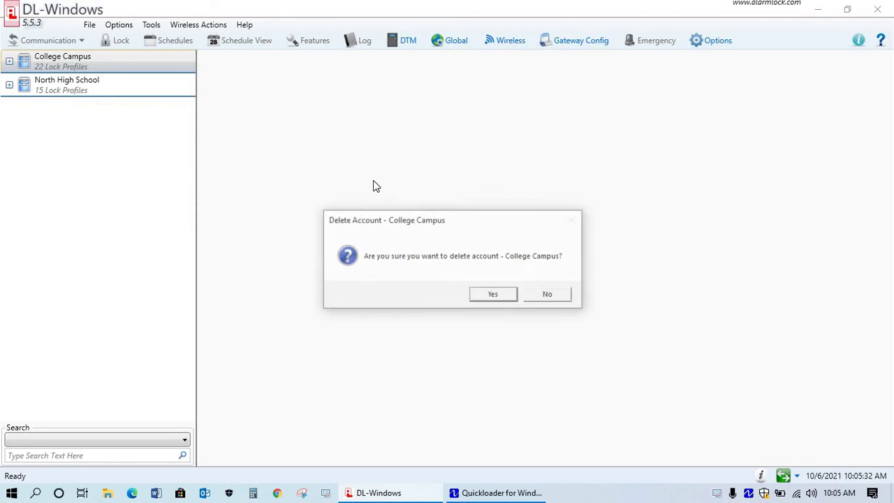
{"action": "left_click", "coordinate": [497, 296]}
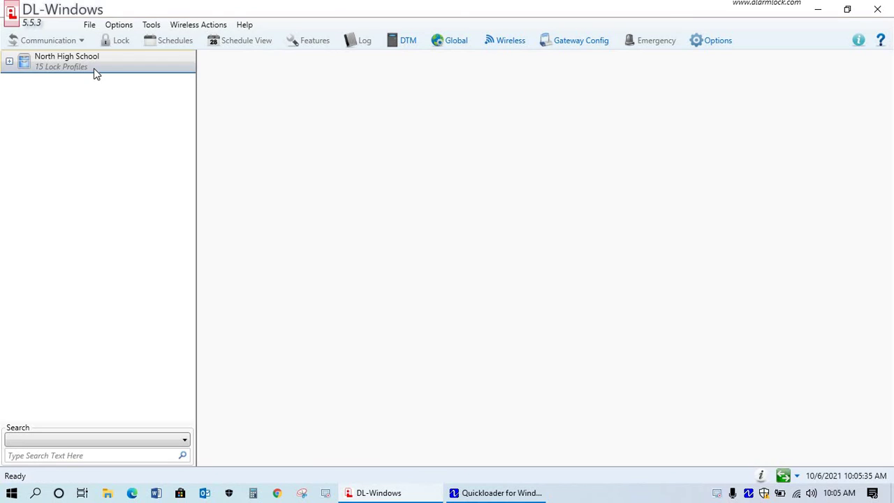
{"action": "right_click", "coordinate": [95, 69]}
{"action": "left_click", "coordinate": [132, 110]}
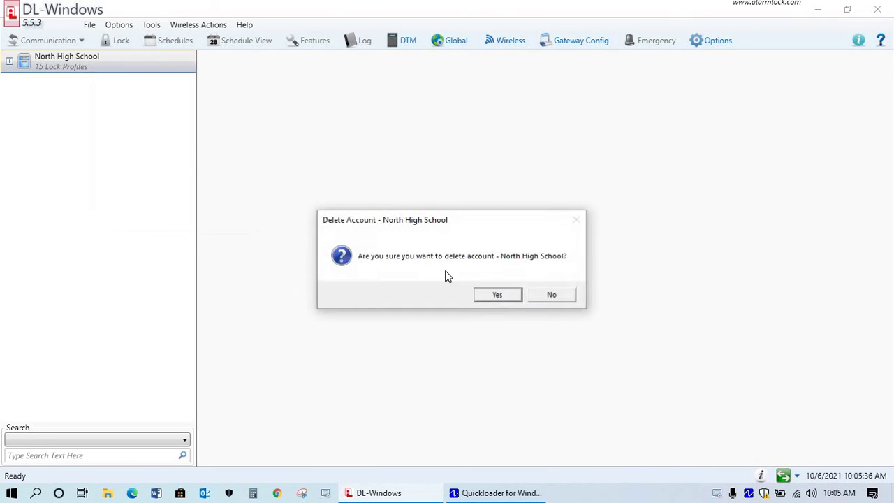
{"action": "left_click", "coordinate": [502, 295]}
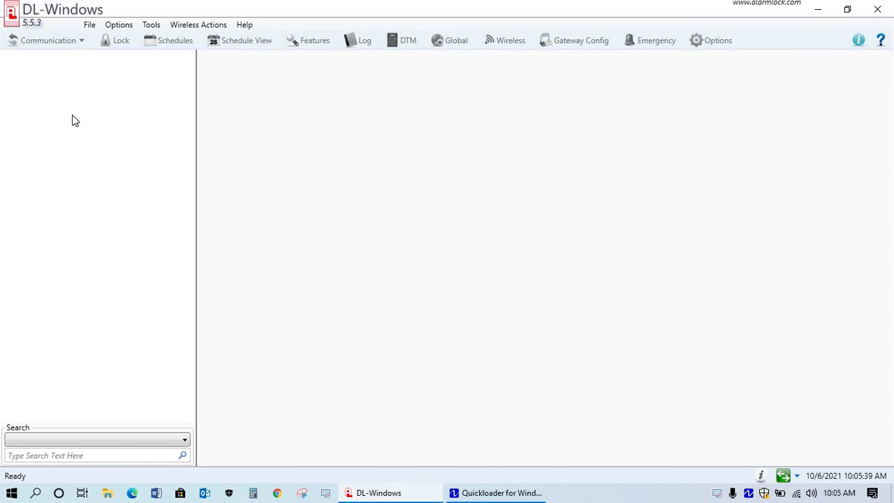
Import College Campus.acc with 'College Campus' as the Account Description.
{"action": "left_click", "coordinate": [152, 26]}
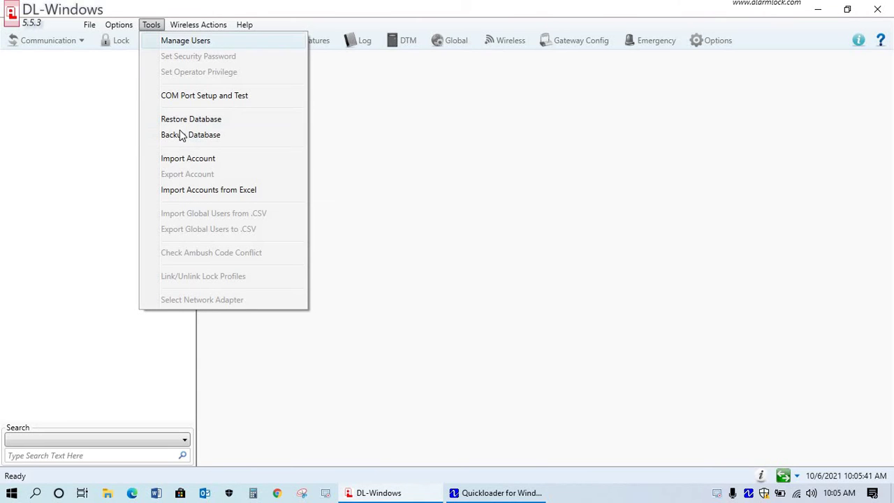
{"action": "left_click", "coordinate": [187, 160]}
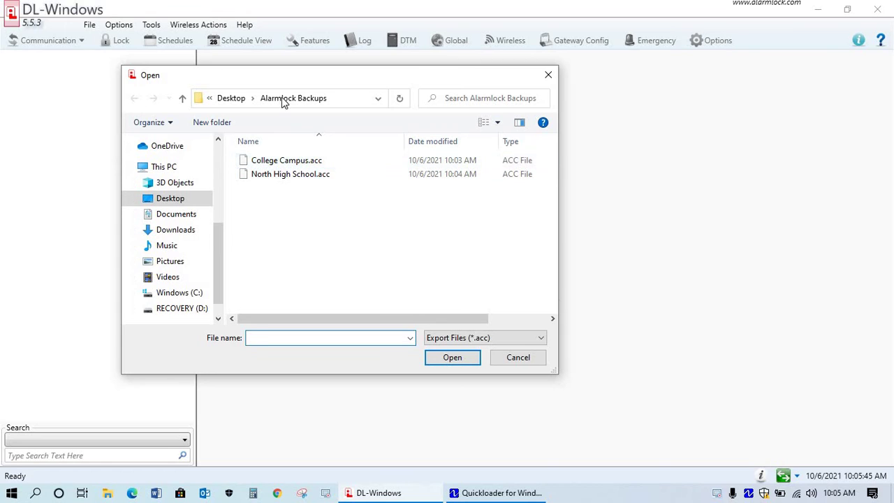
{"action": "double_click", "coordinate": [277, 161]}
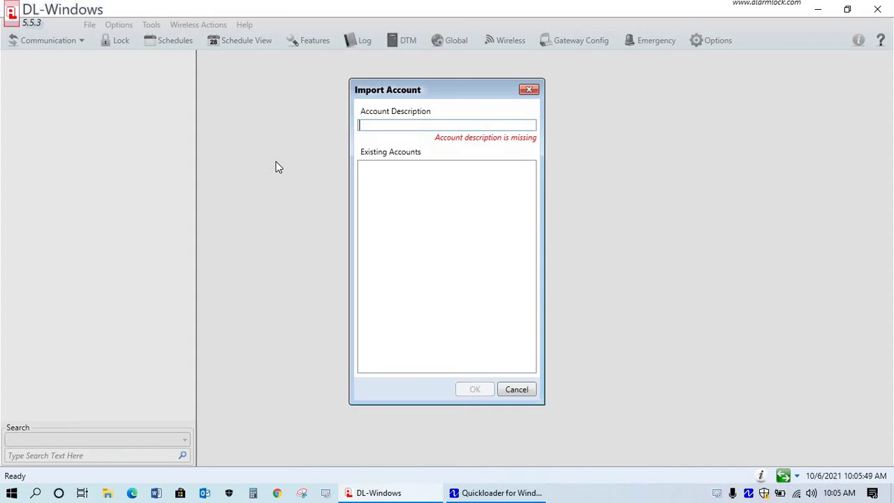
{"action": "type", "text": "Coll"}
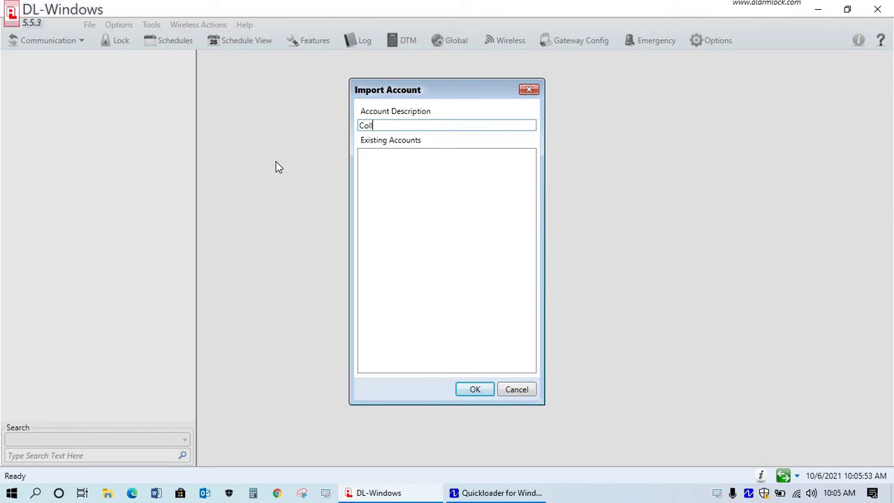
{"action": "type", "text": "ege Campus"}
{"action": "key", "text": "Return"}
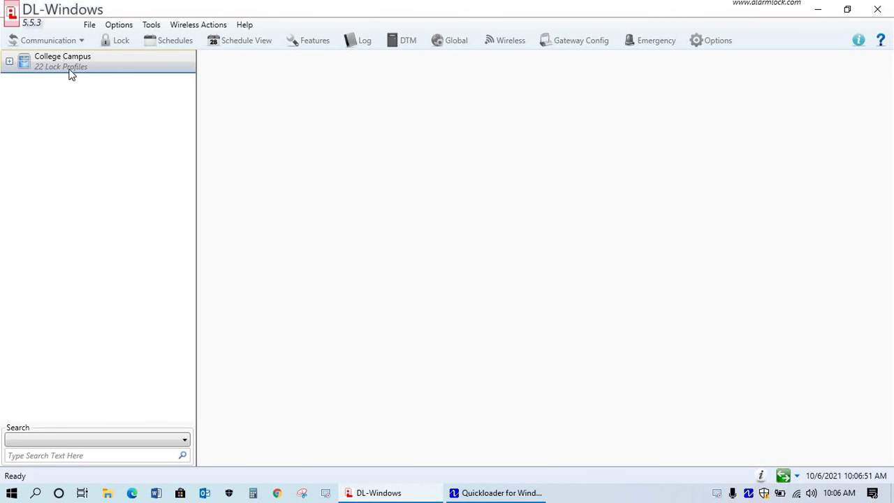
Import North High School.acc with 'North High School' as the Account Description.
{"action": "left_click", "coordinate": [10, 62]}
{"action": "left_click", "coordinate": [9, 63]}
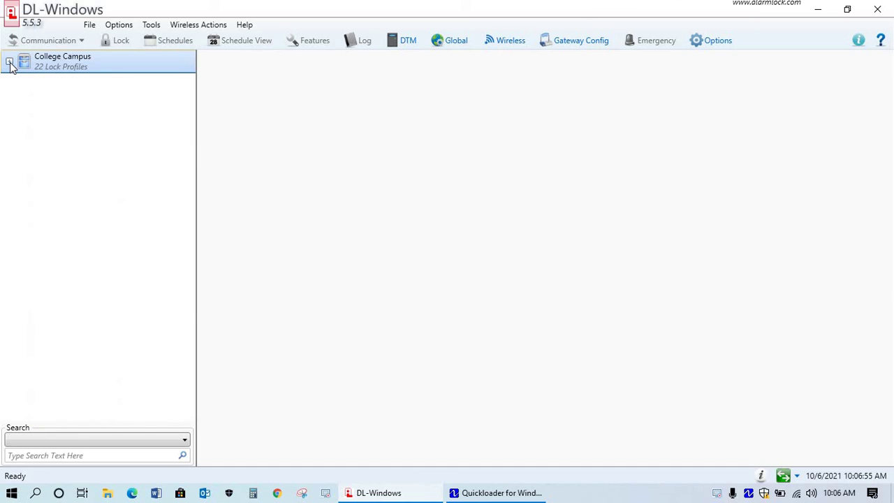
{"action": "left_click", "coordinate": [150, 28]}
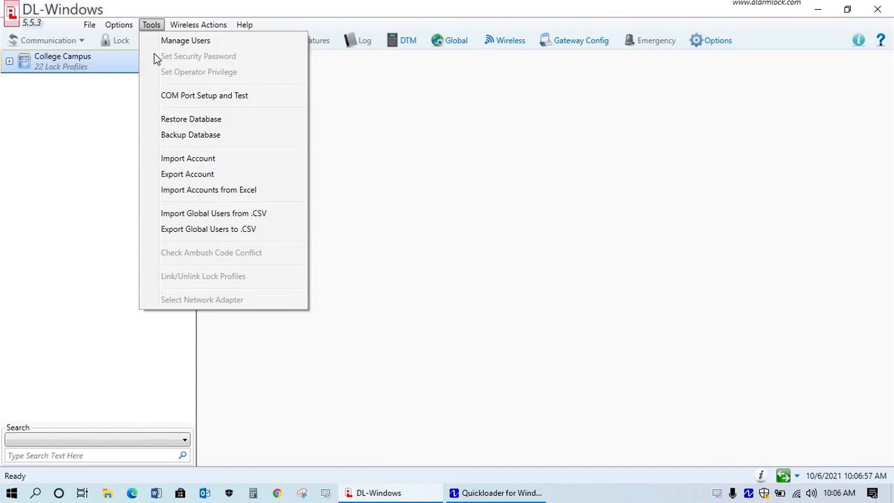
{"action": "left_click", "coordinate": [174, 160]}
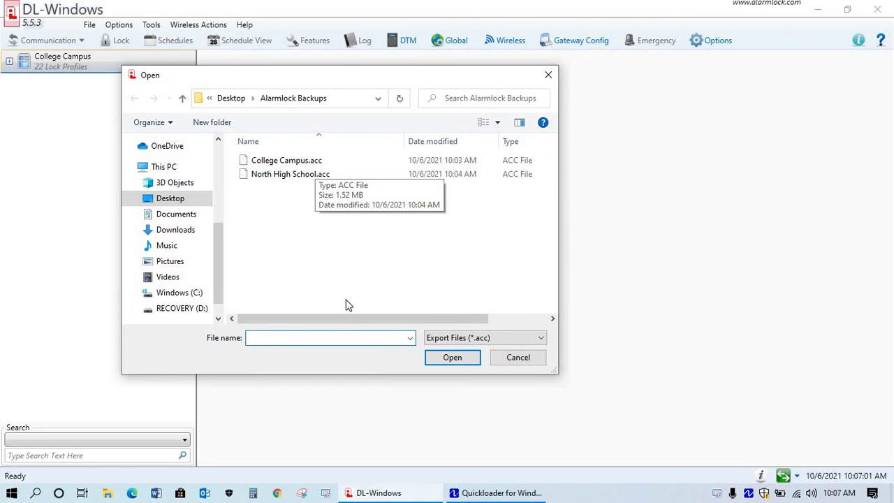
{"action": "left_click_drag", "start_coordinate": [340, 318], "coordinate": [417, 320]}
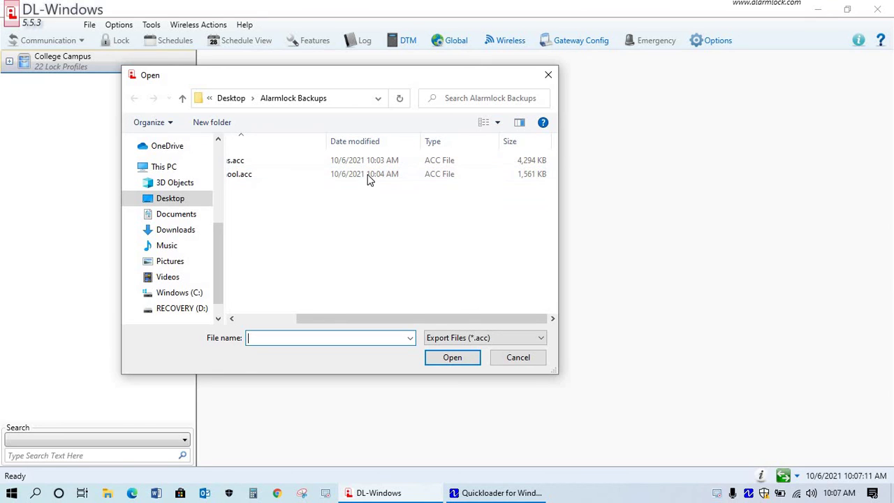
{"action": "left_click_drag", "start_coordinate": [353, 320], "coordinate": [273, 319]}
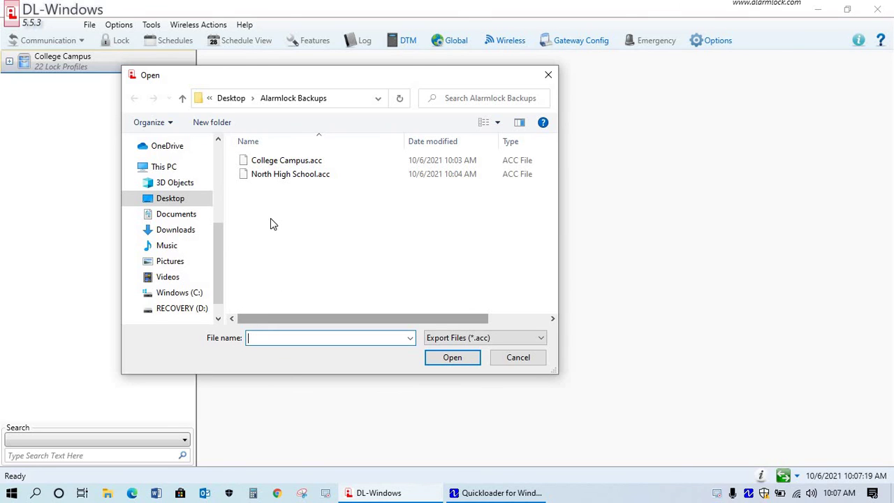
{"action": "double_click", "coordinate": [275, 175]}
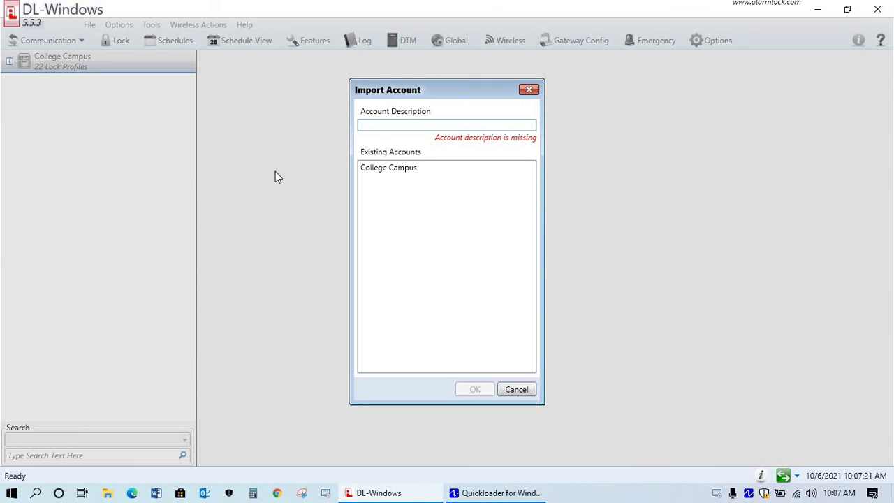
{"action": "type", "text": "North High S"}
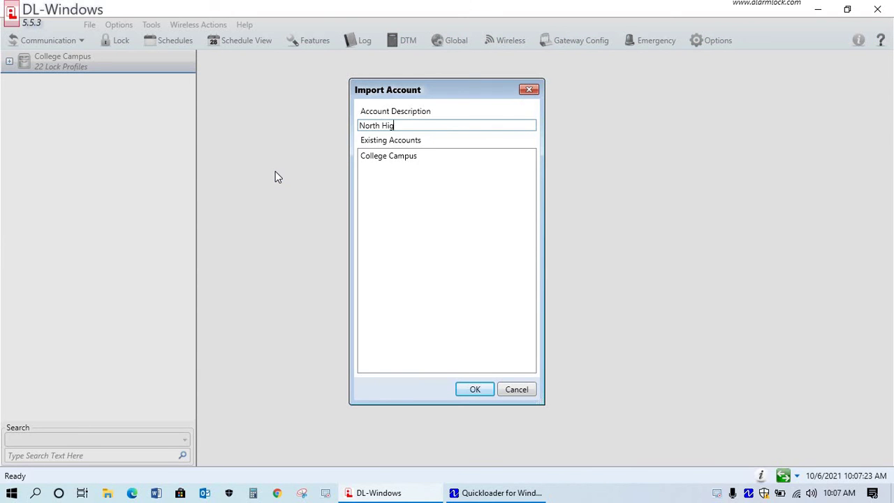
{"action": "type", "text": "chool"}
{"action": "key", "text": "Return"}
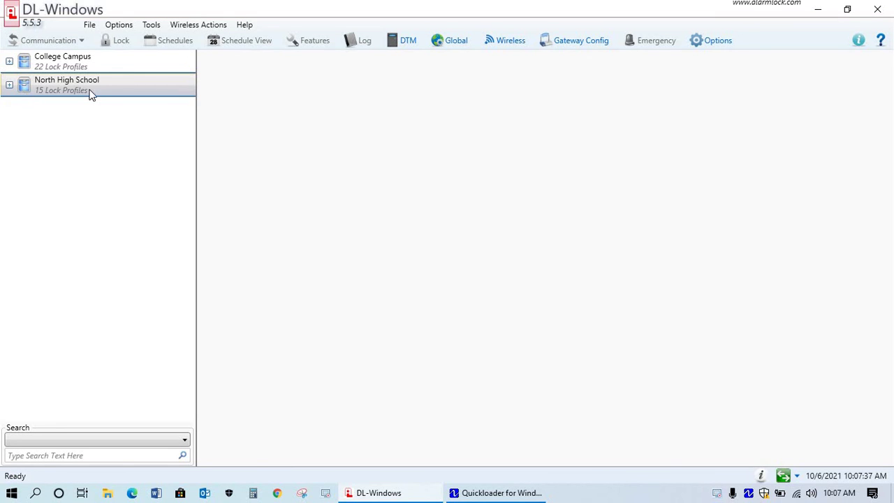
{"action": "left_click", "coordinate": [10, 86]}
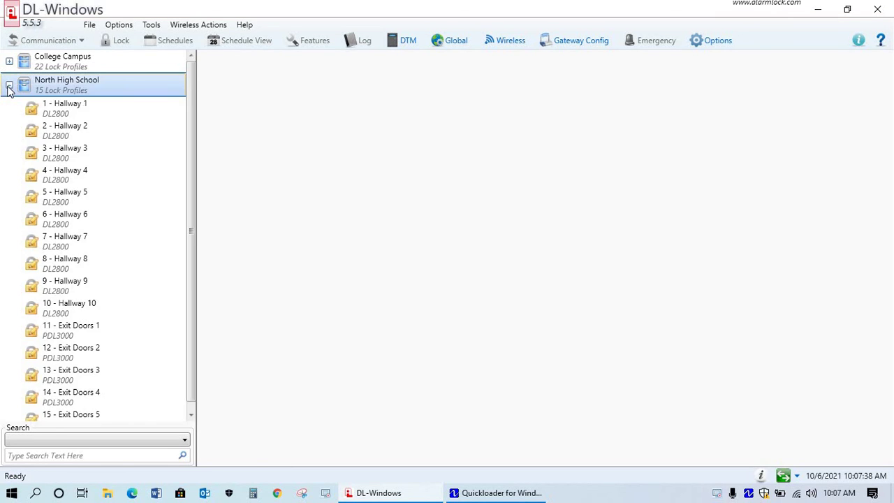
{"action": "left_click", "coordinate": [75, 126]}
{"action": "left_click", "coordinate": [450, 47]}
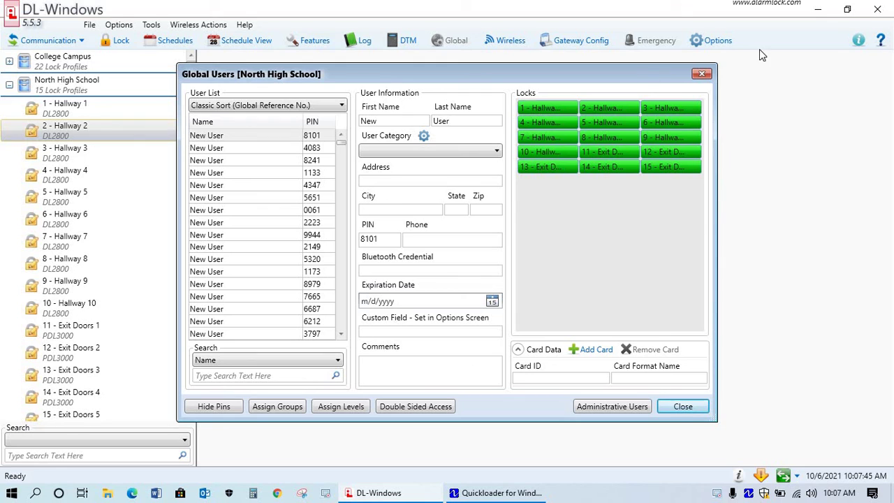
{"action": "left_click", "coordinate": [702, 75]}
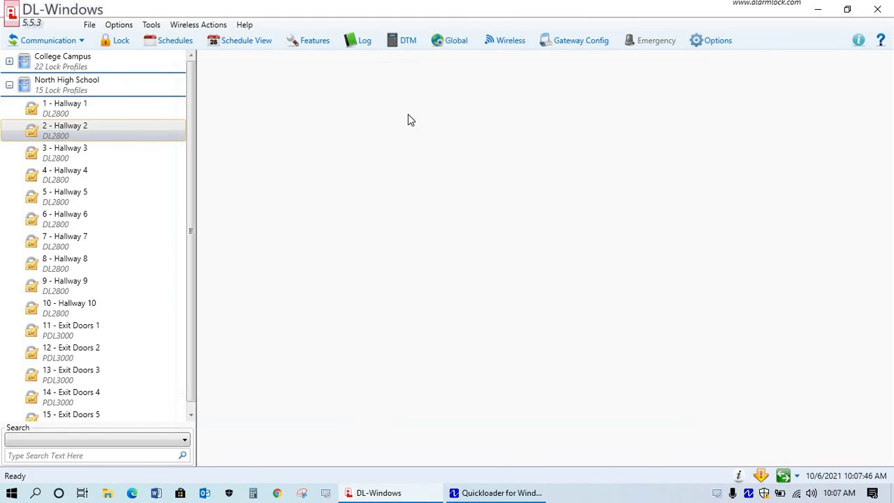
{"action": "left_click", "coordinate": [187, 44]}
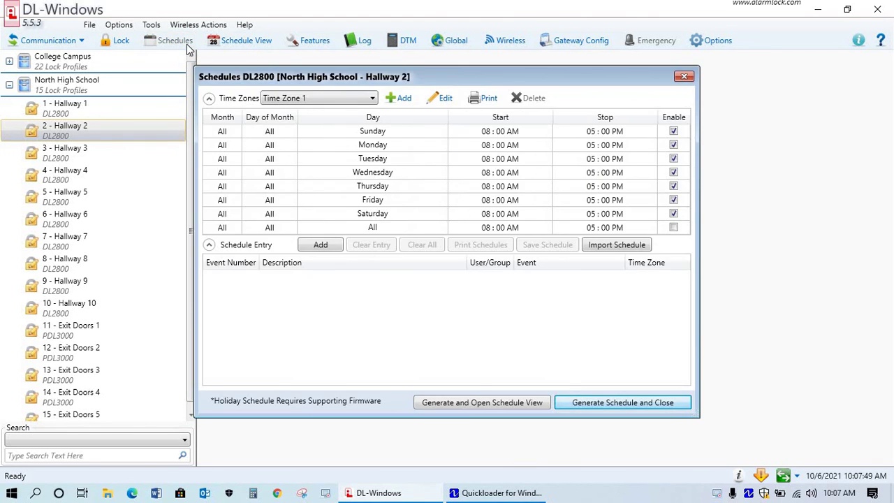
{"action": "left_click", "coordinate": [684, 78]}
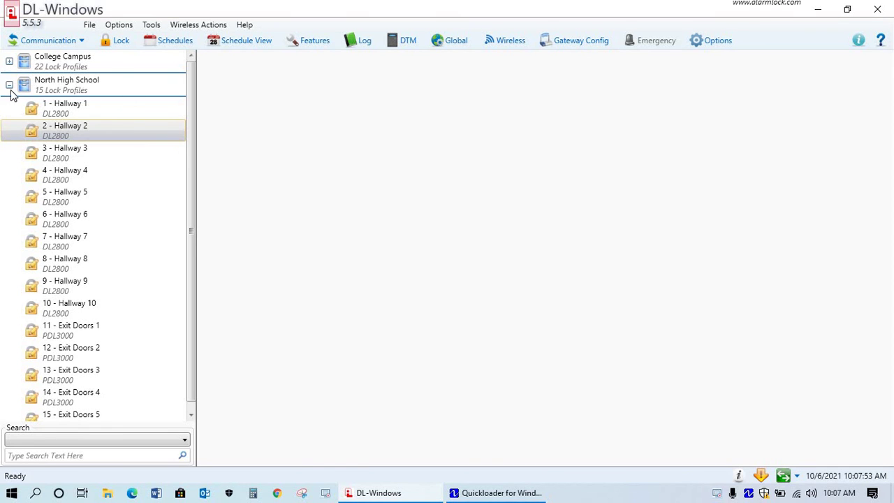
{"action": "left_click", "coordinate": [9, 85]}
{"action": "left_click", "coordinate": [9, 62]}
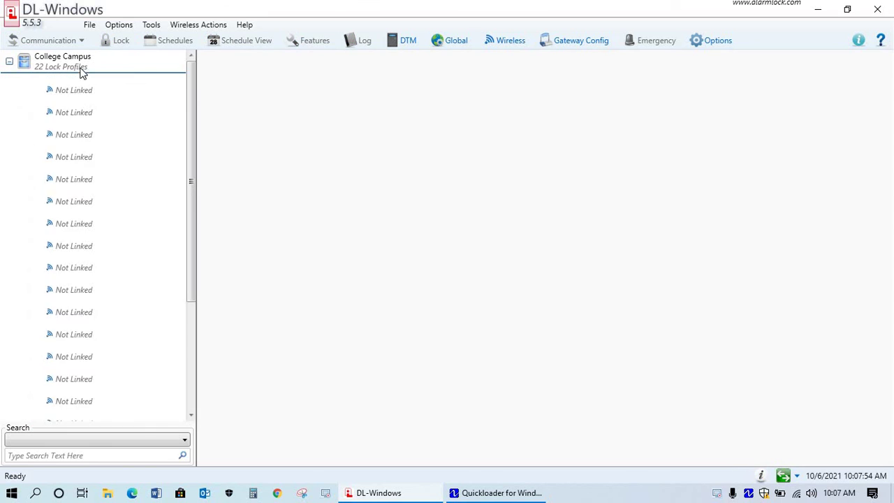
{"action": "left_click", "coordinate": [9, 68]}
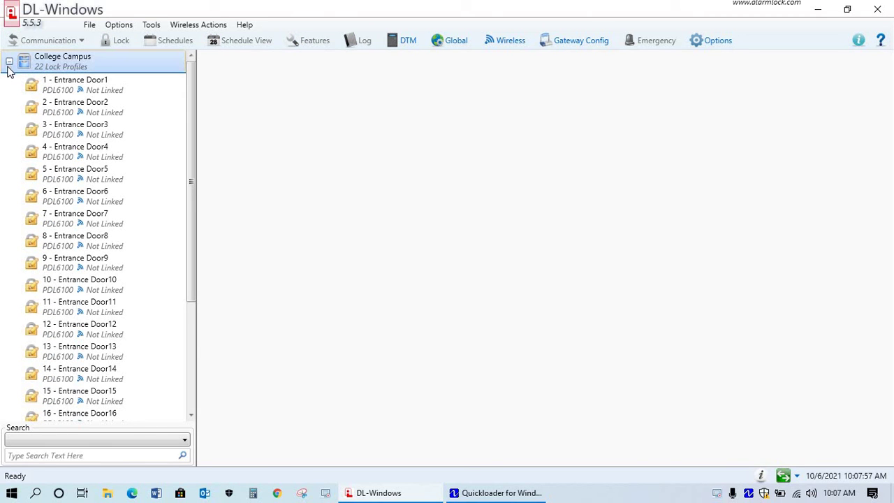
{"action": "left_click", "coordinate": [10, 62]}
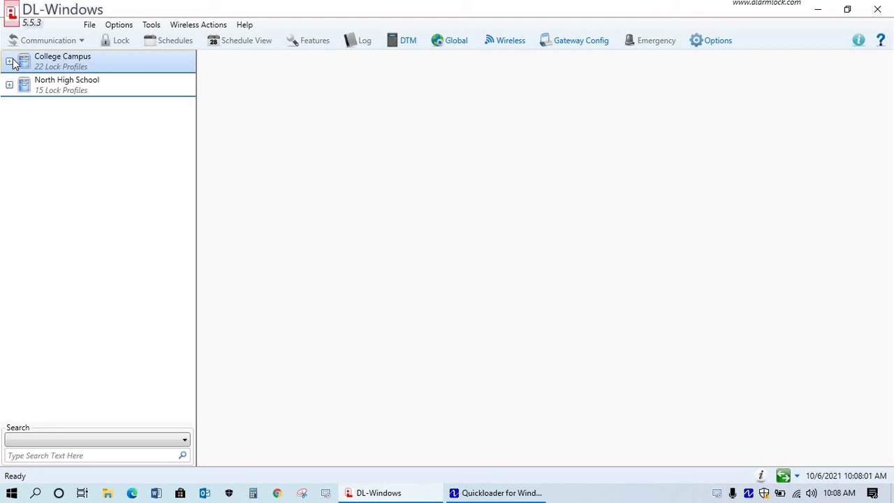
Run Backup Database, append '-Ne' to the AlarmLock.5.5.3 file name, save, and acknowledge success.
{"action": "left_click", "coordinate": [151, 25]}
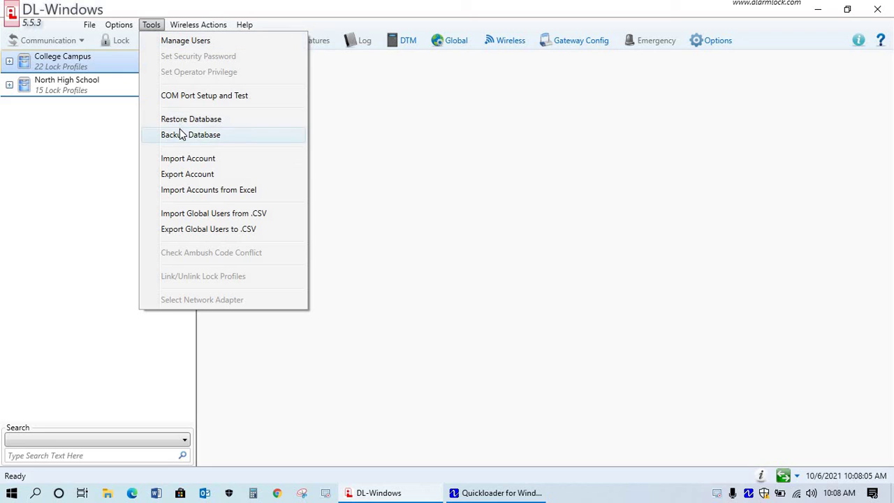
{"action": "left_click", "coordinate": [198, 136]}
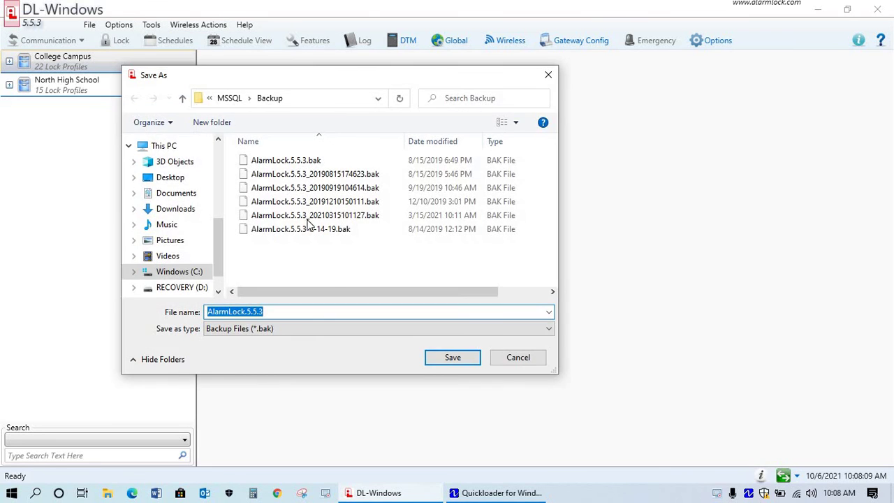
{"action": "left_click", "coordinate": [354, 312]}
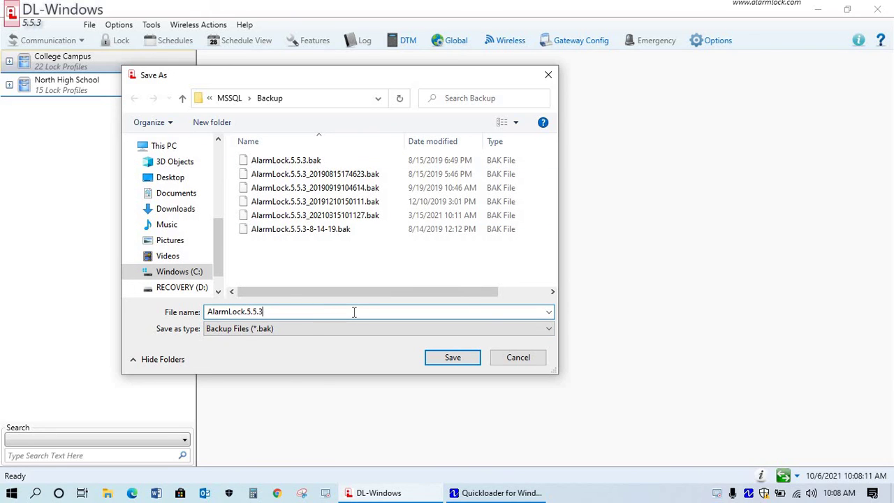
{"action": "type", "text": "-New"}
{"action": "key", "text": "Return"}
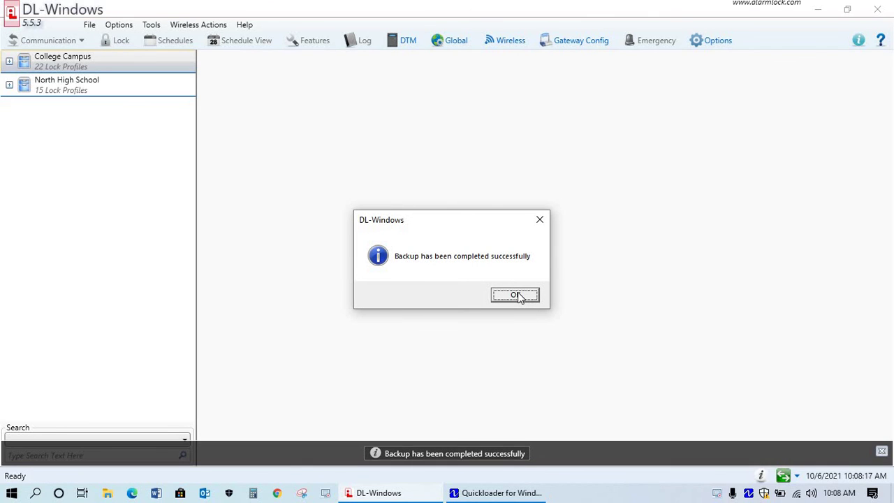
{"action": "left_click", "coordinate": [515, 296]}
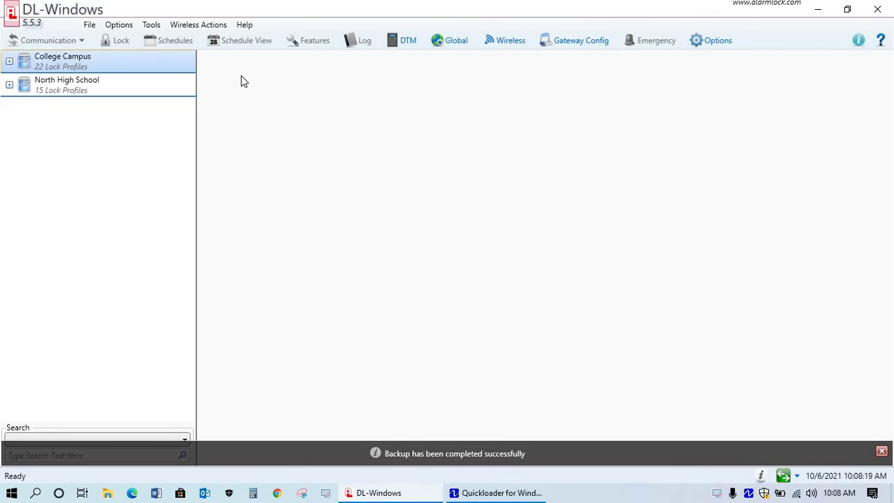
{"action": "left_click", "coordinate": [151, 28]}
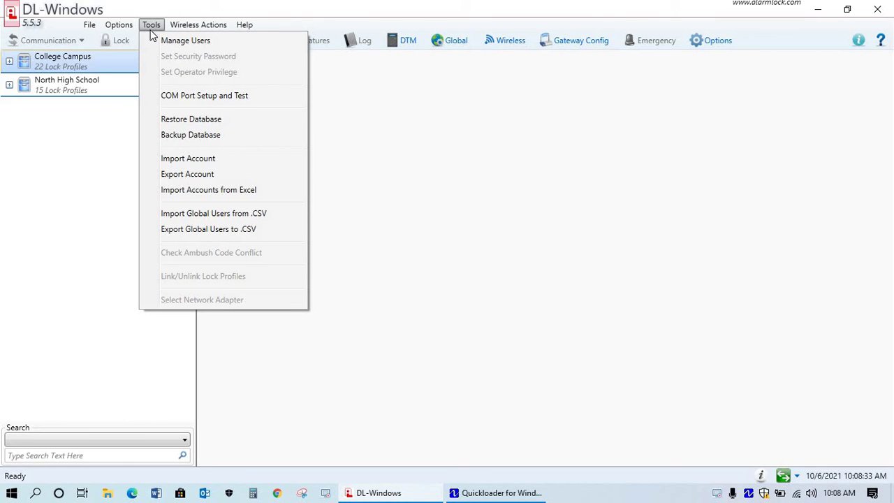
{"action": "left_click", "coordinate": [436, 138]}
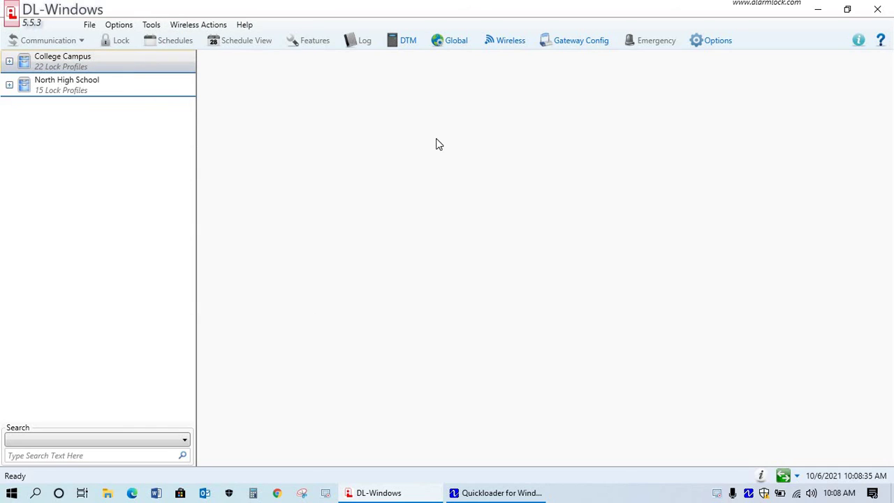